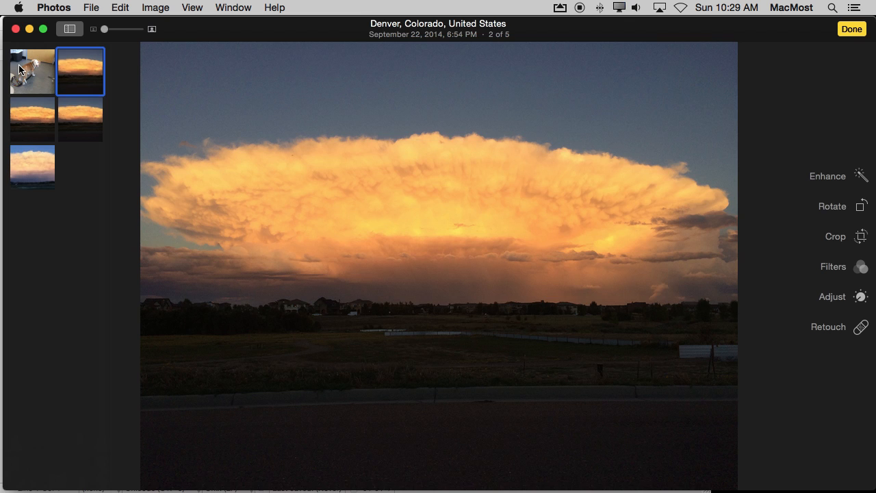
# - Open the dog photo for editing and hide the thumbnail strip beside it
pyautogui.click(77, 69)
pyautogui.click(38, 74)
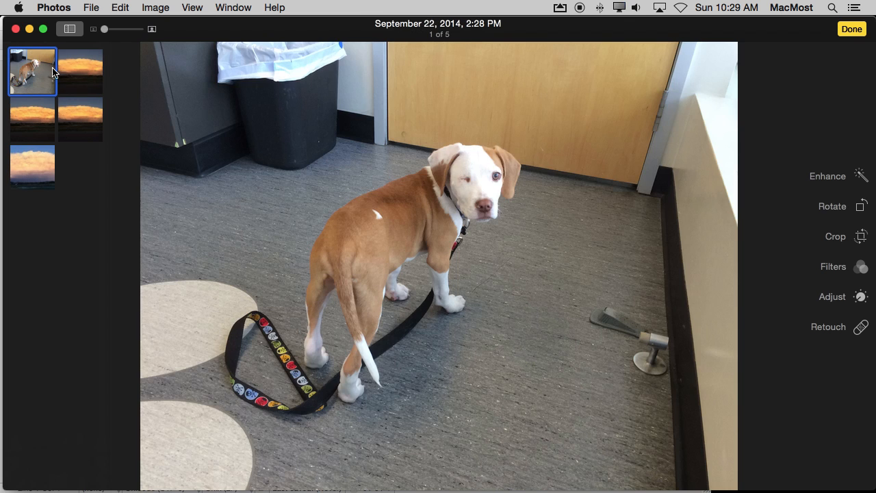
pyautogui.click(69, 28)
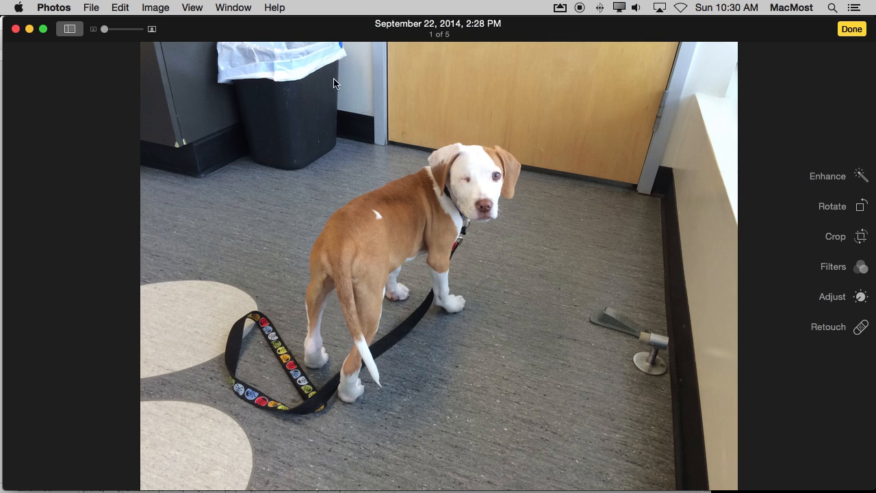
# - Try the automatic Enhance on the dog photo twice, reverting to the original each time
pyautogui.click(834, 180)
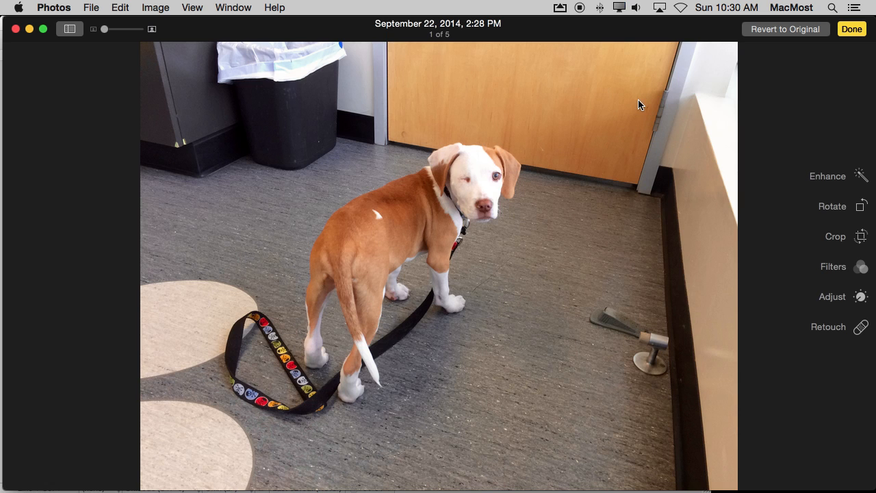
pyautogui.click(769, 29)
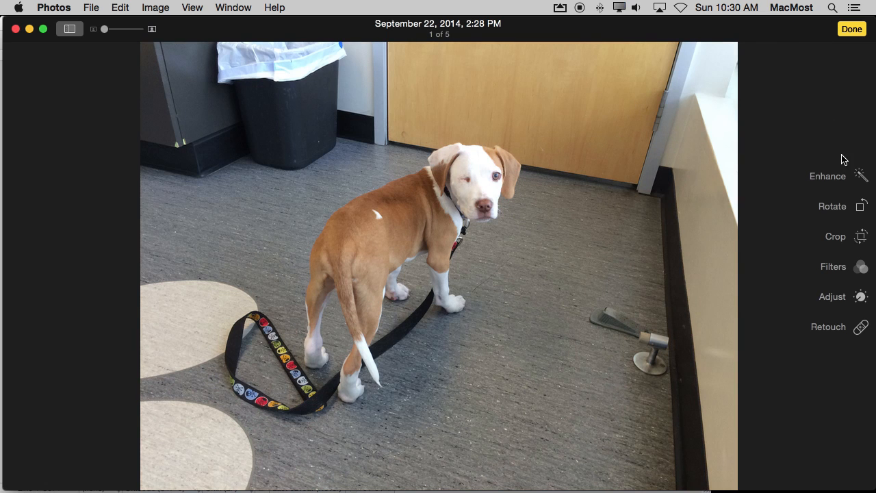
pyautogui.click(837, 177)
pyautogui.click(800, 33)
# - Rotate the dog photo through four 90-degree turns back to its upright orientation
pyautogui.click(837, 206)
pyautogui.click(838, 208)
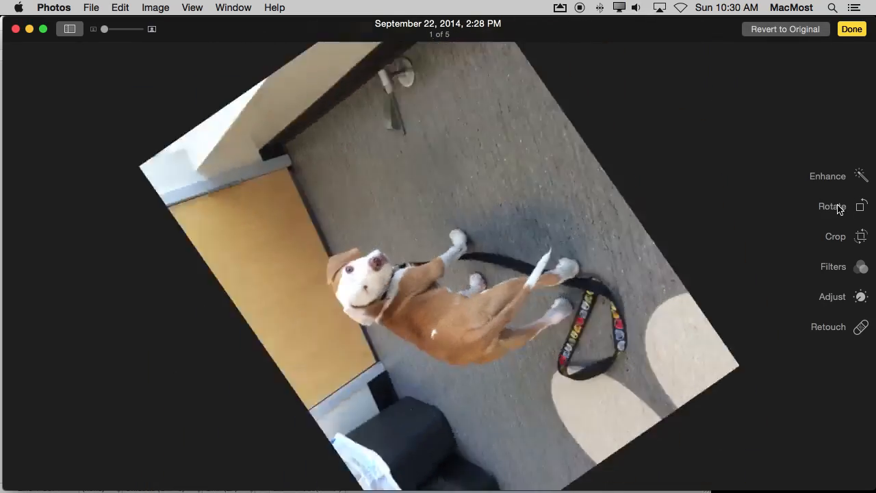
pyautogui.click(839, 208)
pyautogui.click(838, 208)
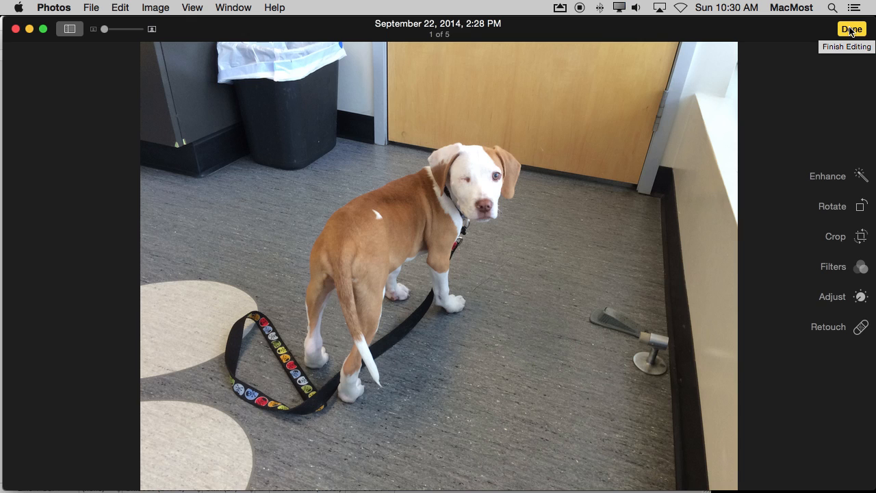
# - Save an auto-enhanced version of the dog photo, and reopen it for editing to revert it to the original
pyautogui.click(835, 177)
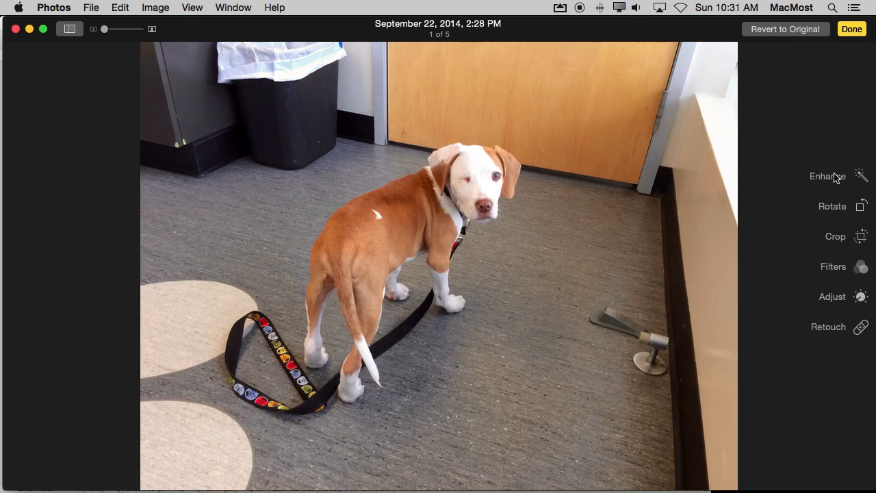
pyautogui.click(853, 30)
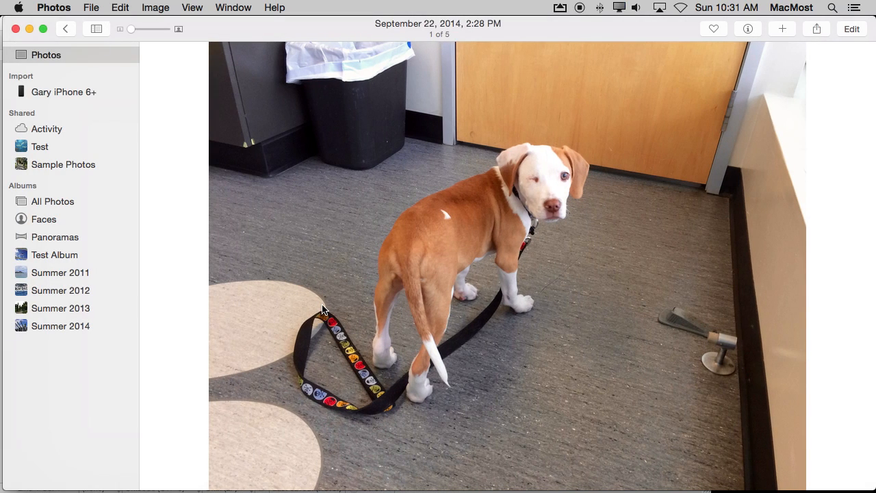
pyautogui.click(849, 30)
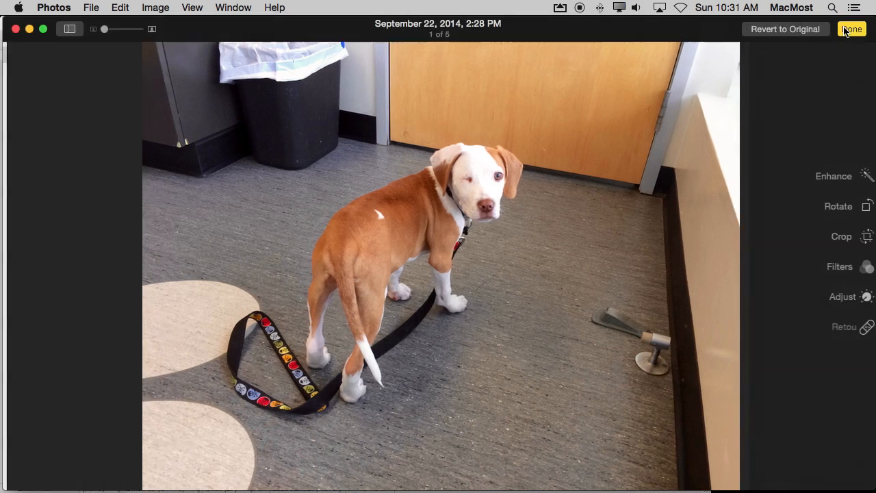
pyautogui.click(783, 33)
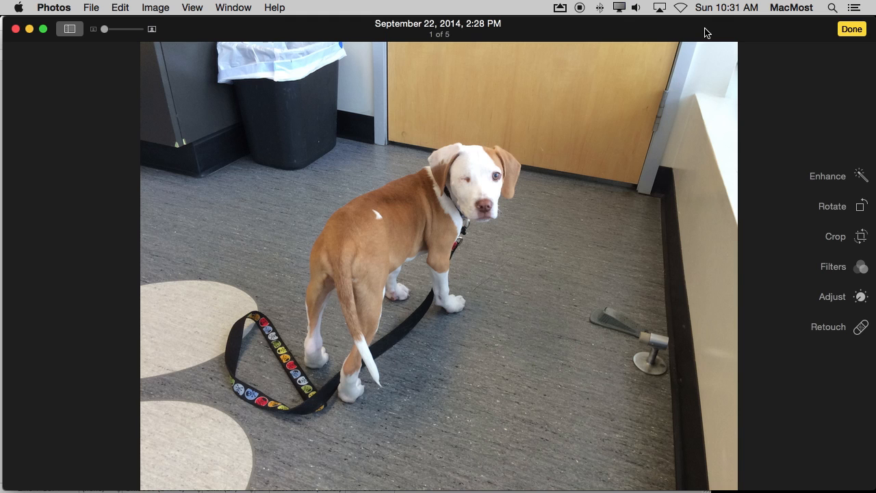
# - Crop the photo closely around the dog and straighten it by about 5 degrees
pyautogui.click(859, 237)
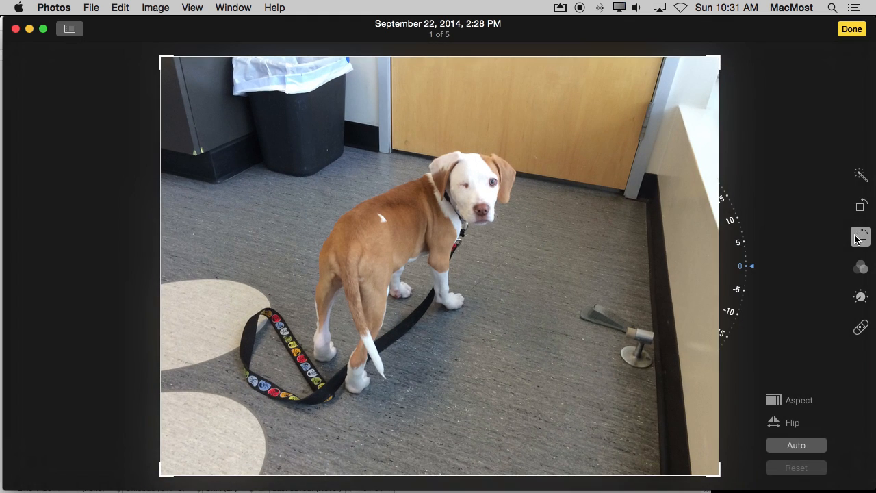
pyautogui.moveTo(162, 59); pyautogui.dragTo(282, 130)
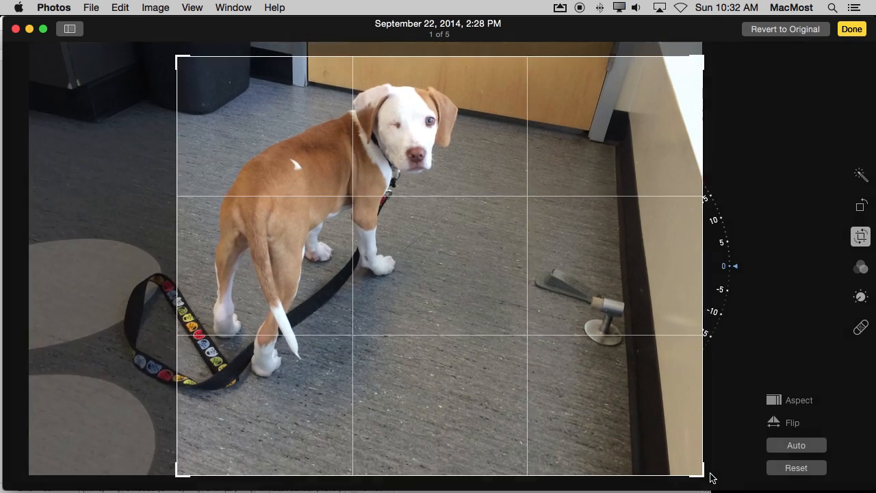
pyautogui.moveTo(710, 474); pyautogui.dragTo(470, 397)
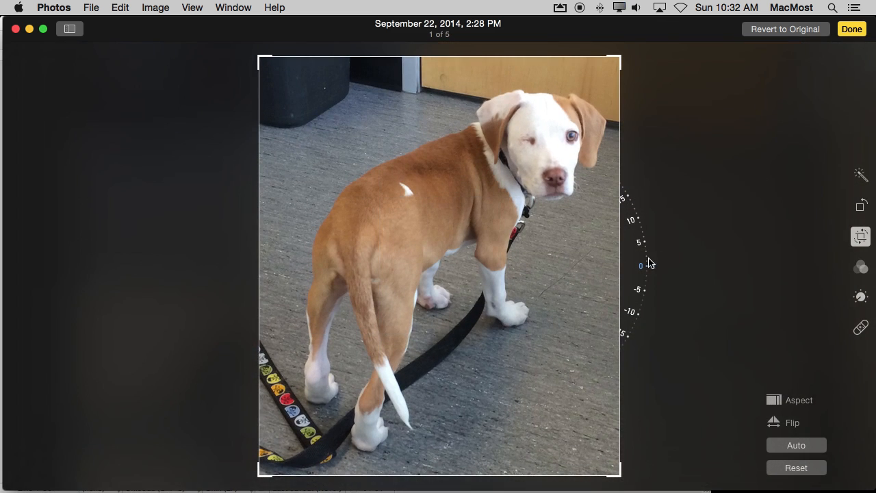
pyautogui.moveTo(646, 257); pyautogui.dragTo(630, 339)
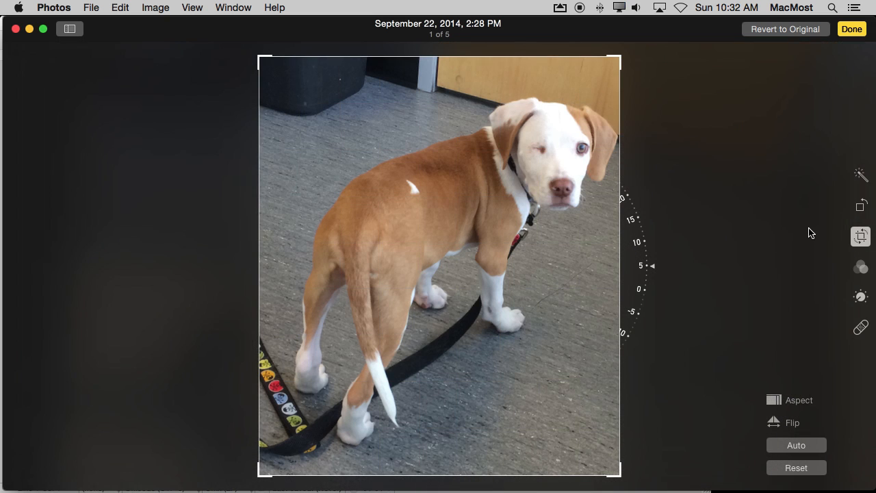
# - Set the crop to a 16:9 landscape aspect and enlarge the frame to include the dog's whole head
pyautogui.click(777, 405)
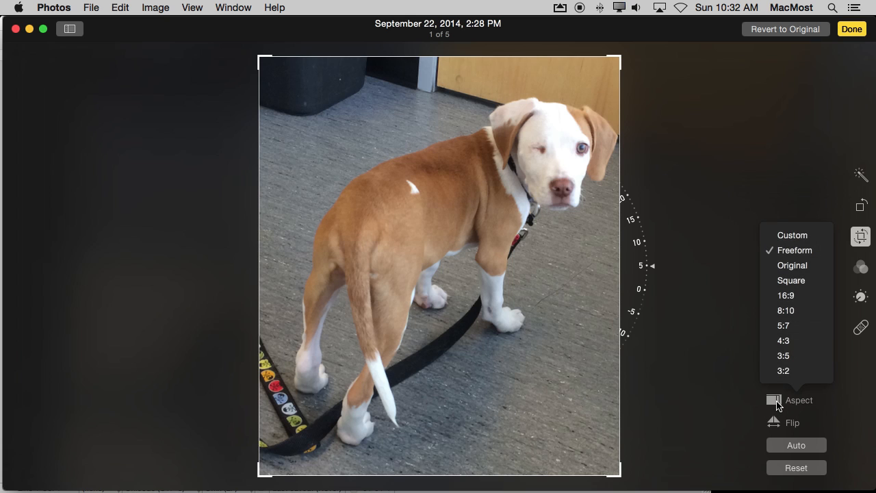
pyautogui.click(791, 295)
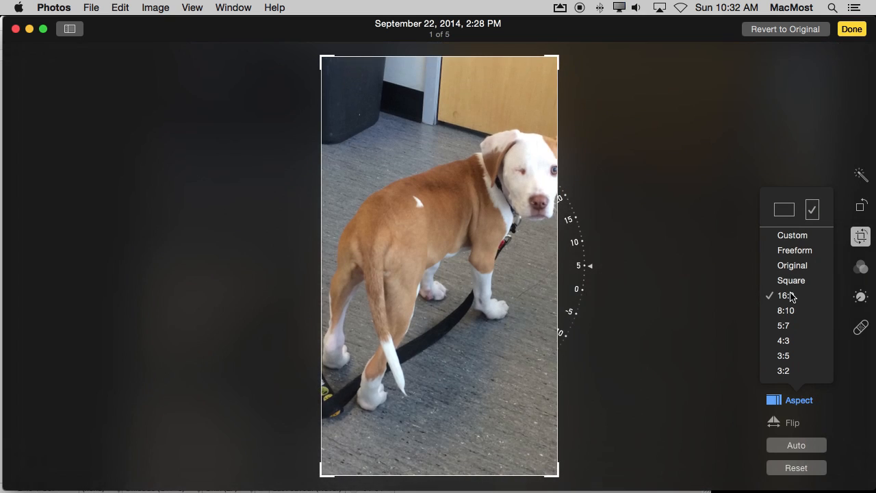
pyautogui.click(785, 209)
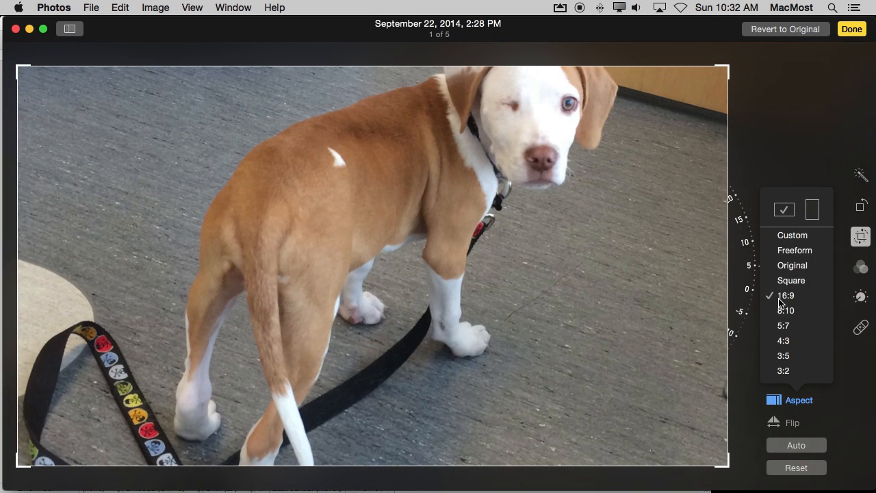
pyautogui.moveTo(730, 68); pyautogui.dragTo(718, 44)
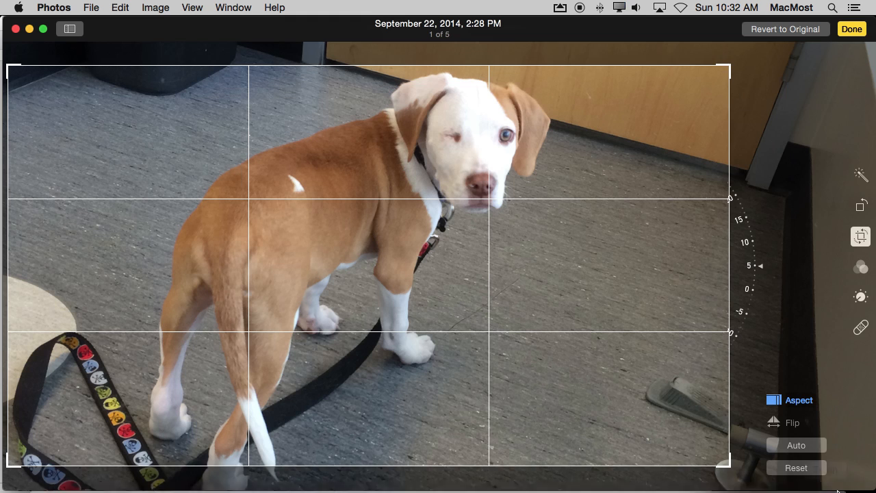
# - Change the crop aspect to Freeform and narrow the frame on the side the dog is facing
pyautogui.click(774, 401)
pyautogui.click(796, 235)
pyautogui.click(794, 251)
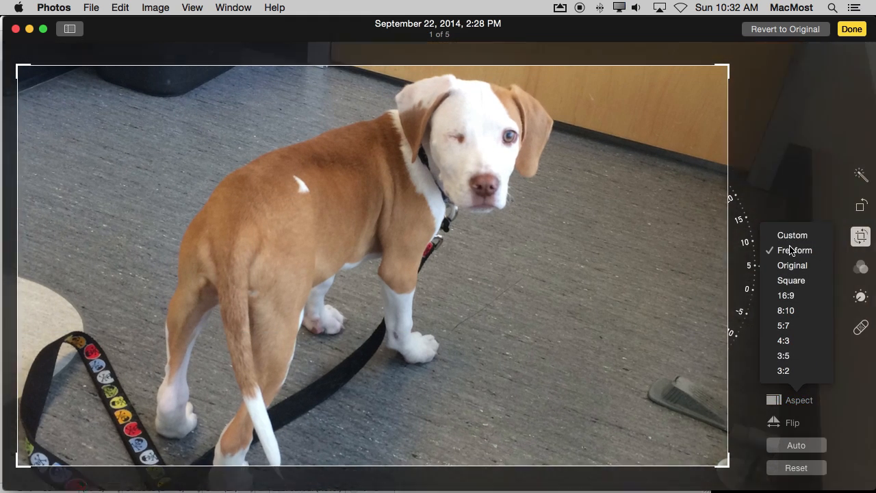
pyautogui.moveTo(726, 68); pyautogui.dragTo(652, 63)
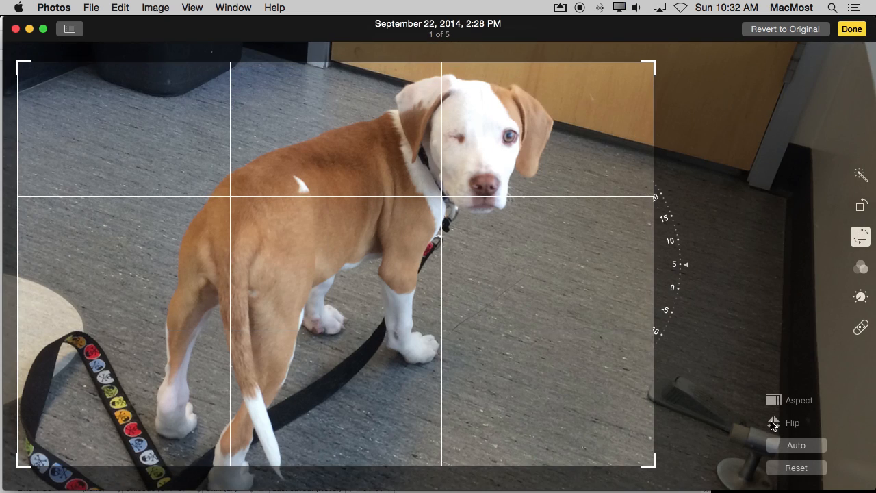
# - Flip the cropped photo horizontally and back, and try the automatic crop
pyautogui.click(773, 423)
pyautogui.click(773, 423)
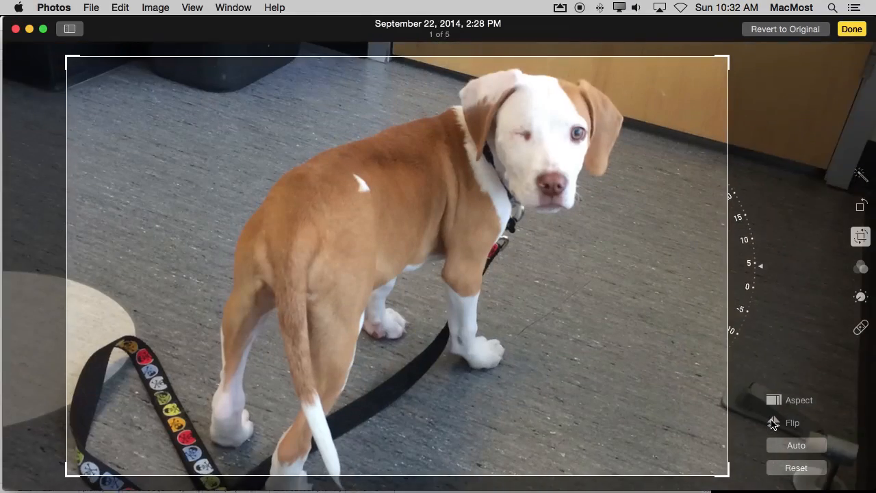
pyautogui.click(784, 446)
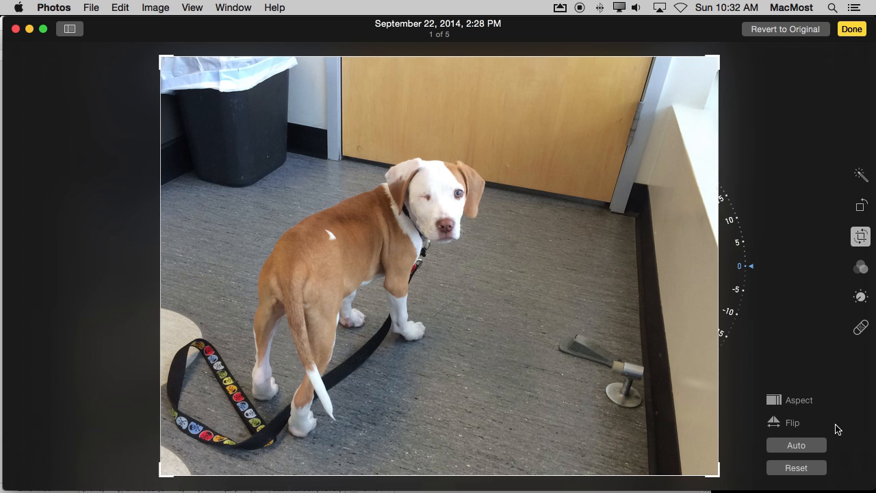
pyautogui.click(791, 448)
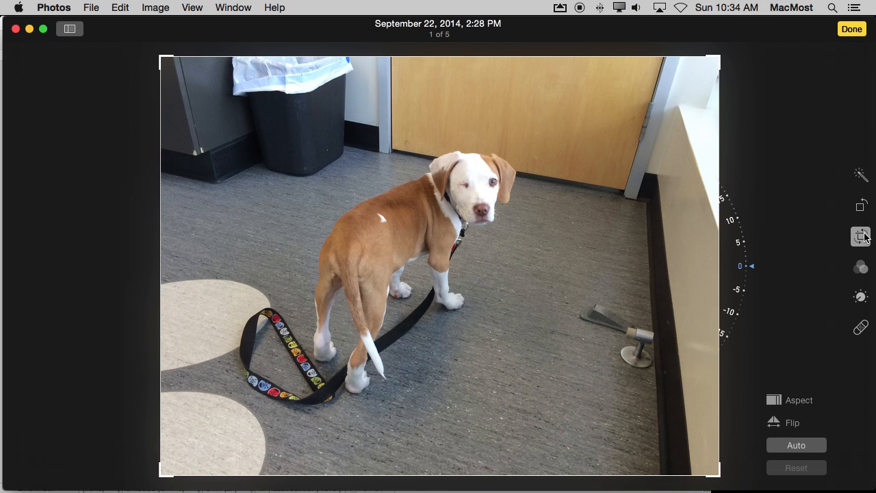
# - Try the Transfer and Instant filters on the dog photo, and apply the Fade filter
pyautogui.click(861, 266)
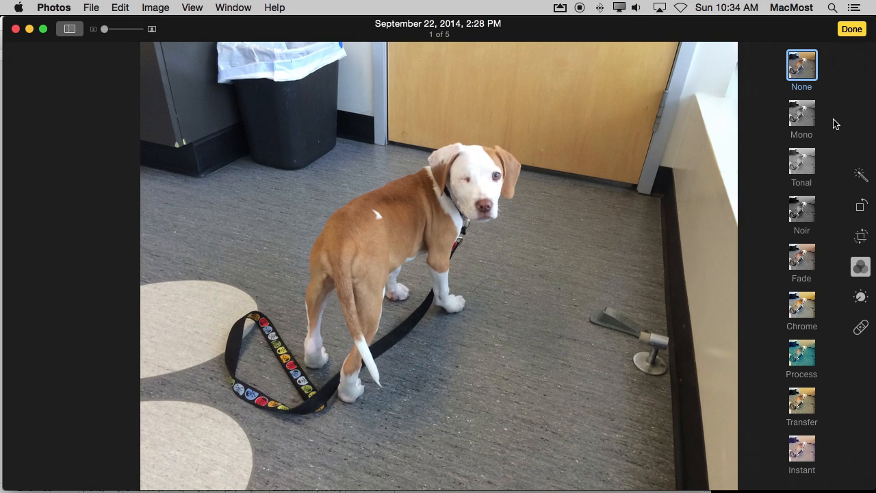
pyautogui.click(802, 404)
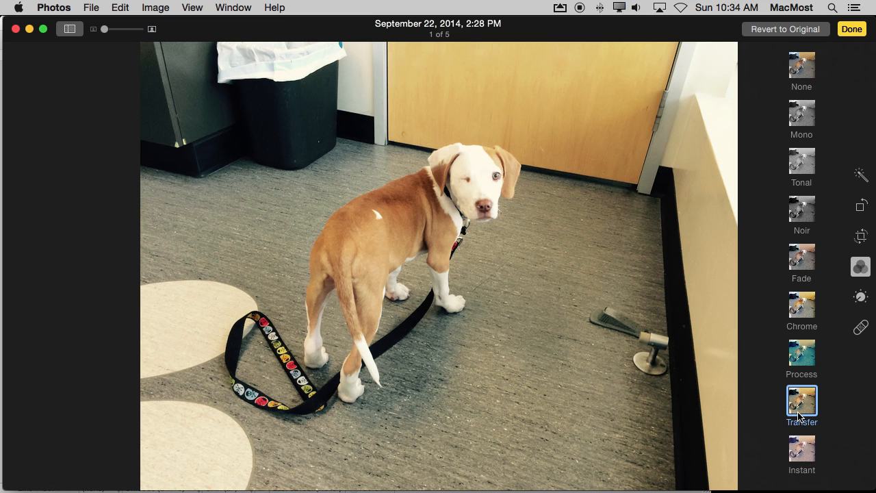
pyautogui.click(803, 452)
pyautogui.click(798, 258)
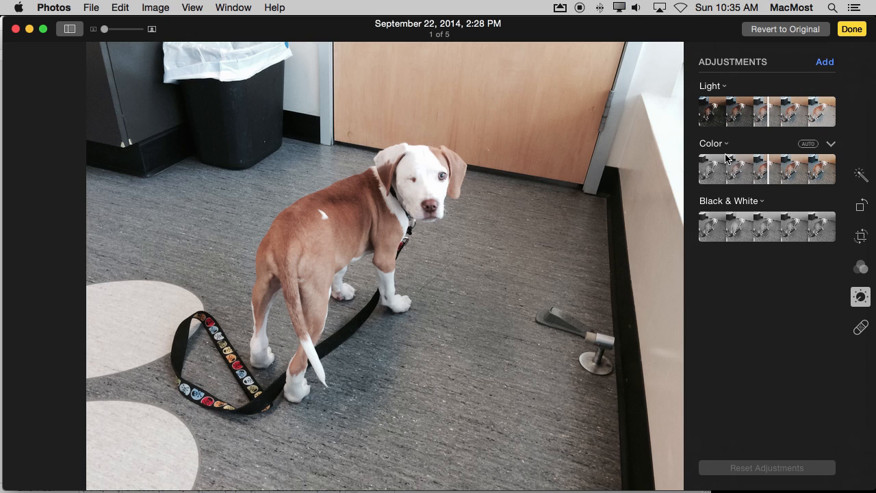
# - Apply automatic Light, Color and Black & White adjustments to the dog photo
pyautogui.moveTo(769, 117)
pyautogui.mouseDown()
pyautogui.moveTo(812, 116)
pyautogui.moveTo(747, 120)
pyautogui.moveTo(815, 117)
pyautogui.moveTo(759, 117)
pyautogui.mouseUp()
pyautogui.click(809, 86)
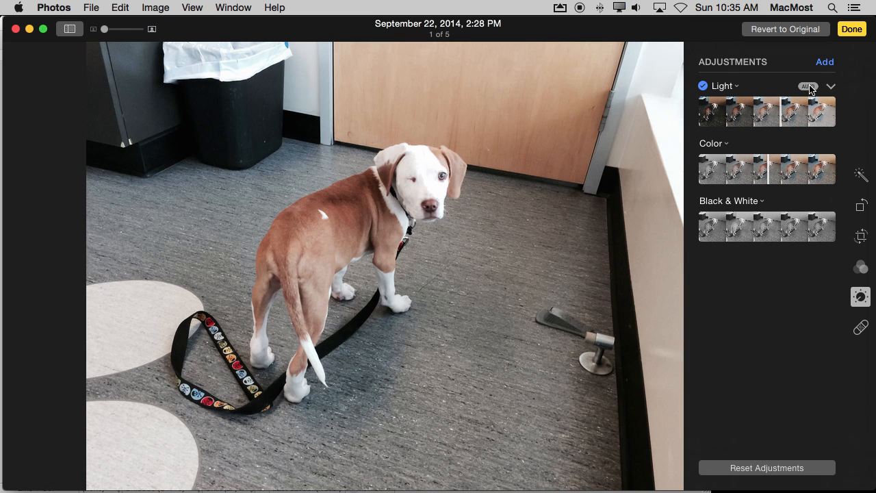
pyautogui.click(807, 144)
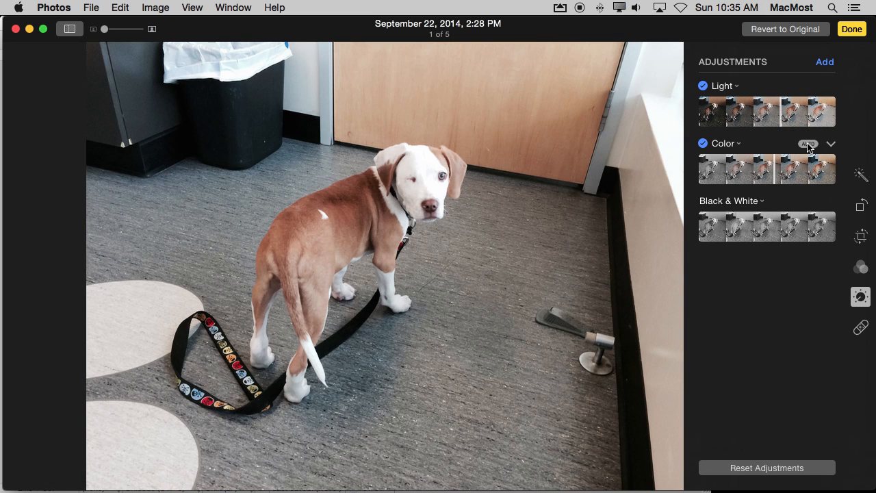
pyautogui.click(808, 202)
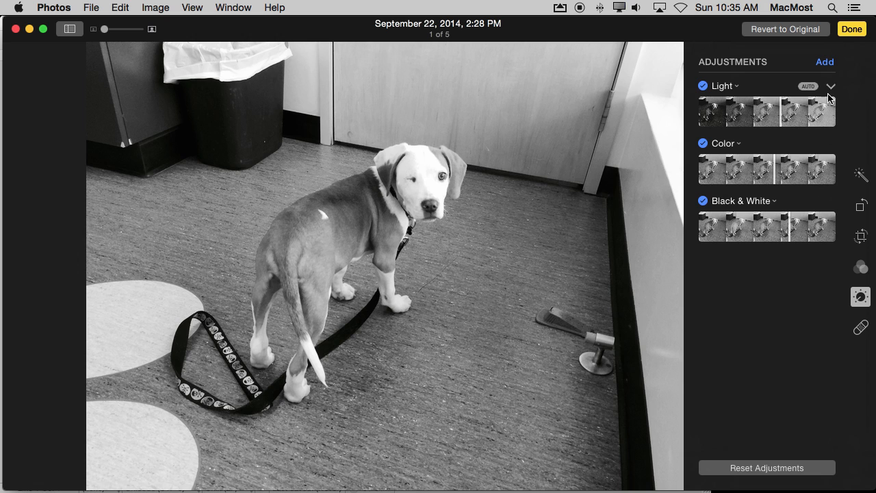
# - Set Black & White intensity to 0.65, neutrals to -0.25, tone to -0.11 and grain to 0.93, and revert the photo to the original
pyautogui.click(829, 203)
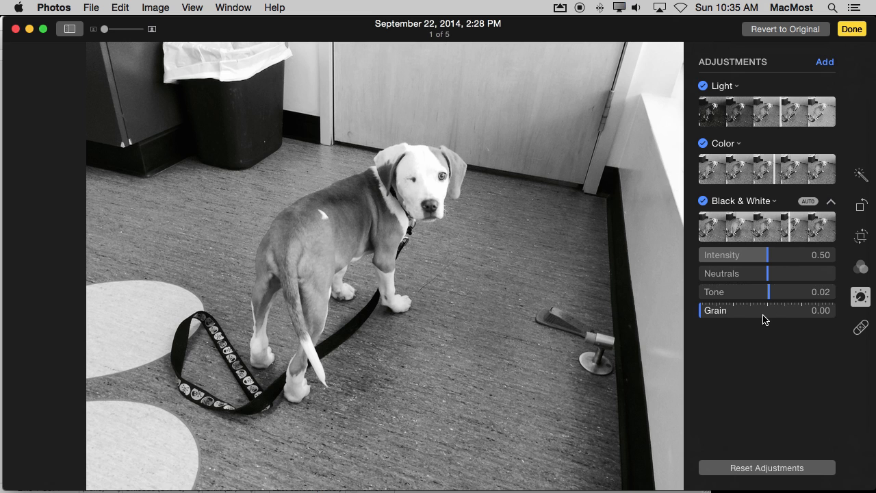
pyautogui.moveTo(767, 255); pyautogui.dragTo(826, 308)
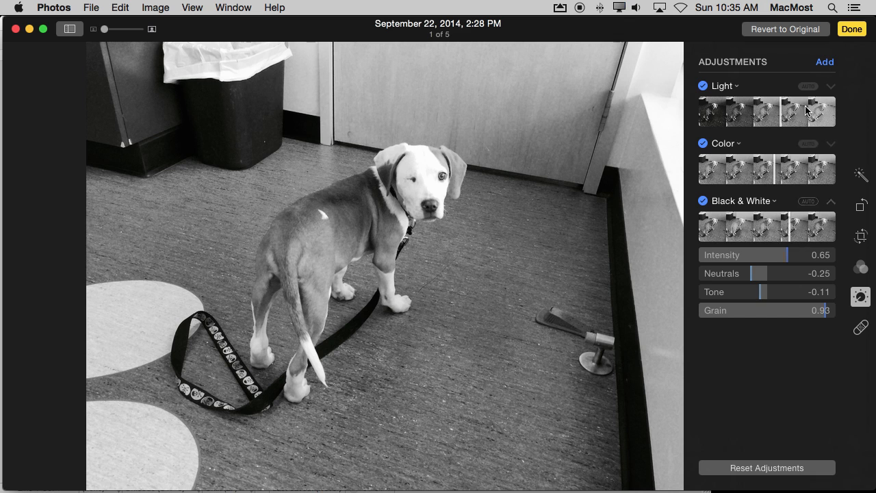
pyautogui.click(829, 88)
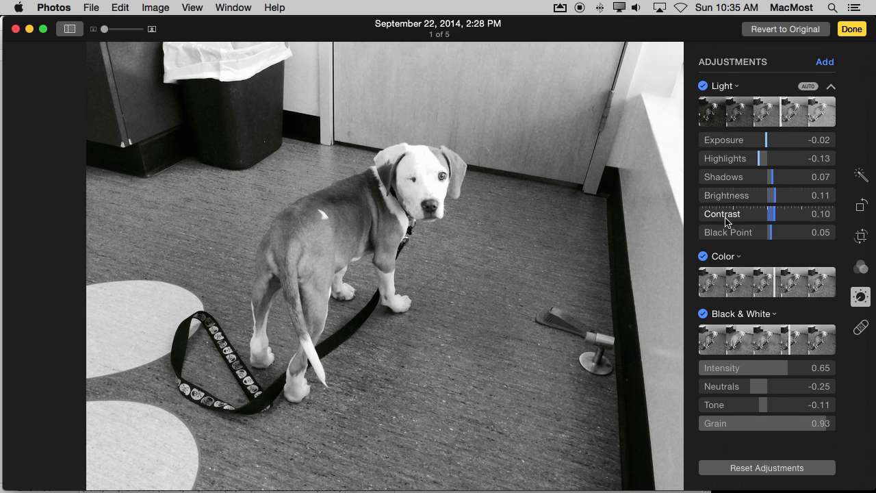
pyautogui.click(804, 30)
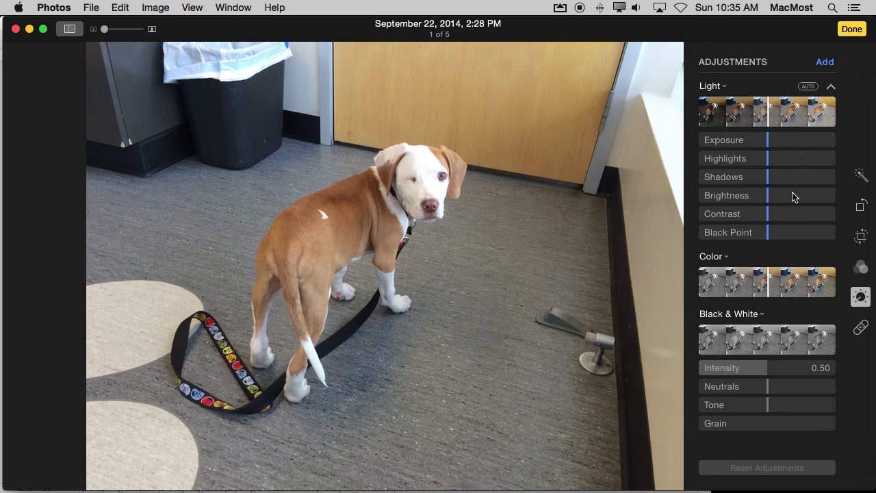
# - Try a Shadows value of -0.62, revert the photo to the original and collapse the detailed Light settings
pyautogui.moveTo(771, 180); pyautogui.dragTo(727, 181)
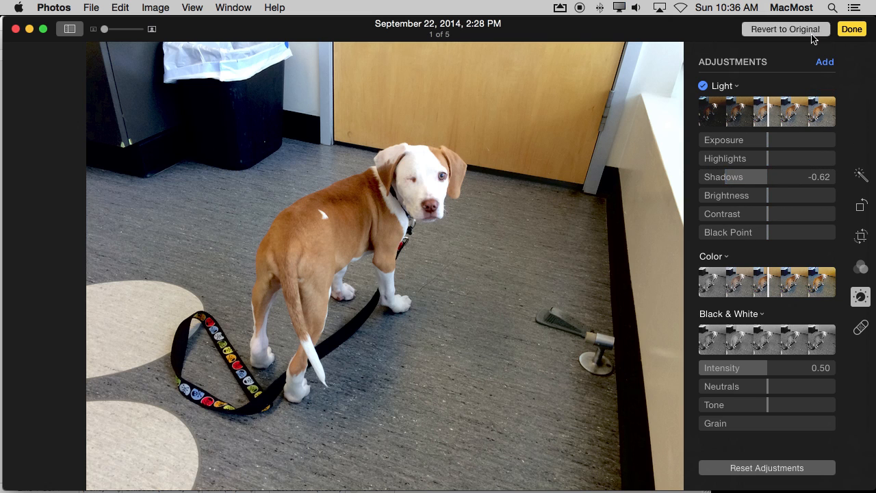
pyautogui.click(828, 85)
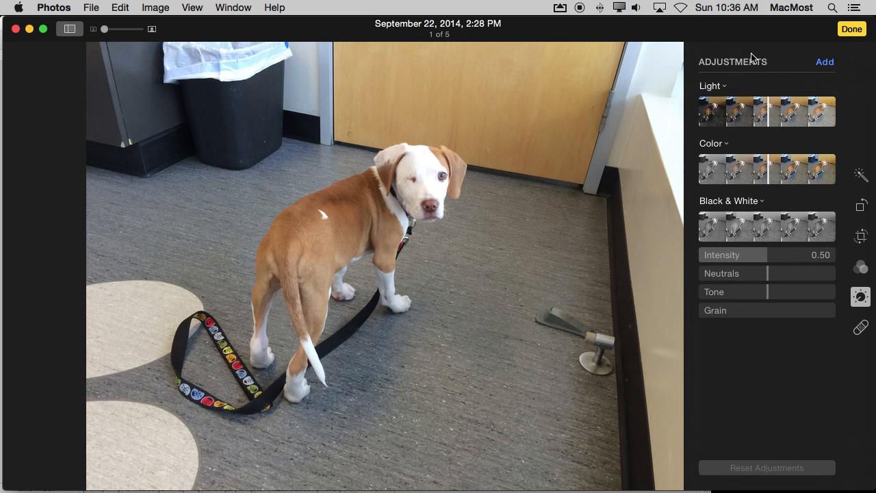
# - Collapse the detailed Black & White settings and display the detailed Color settings for the dog photo
pyautogui.click(831, 202)
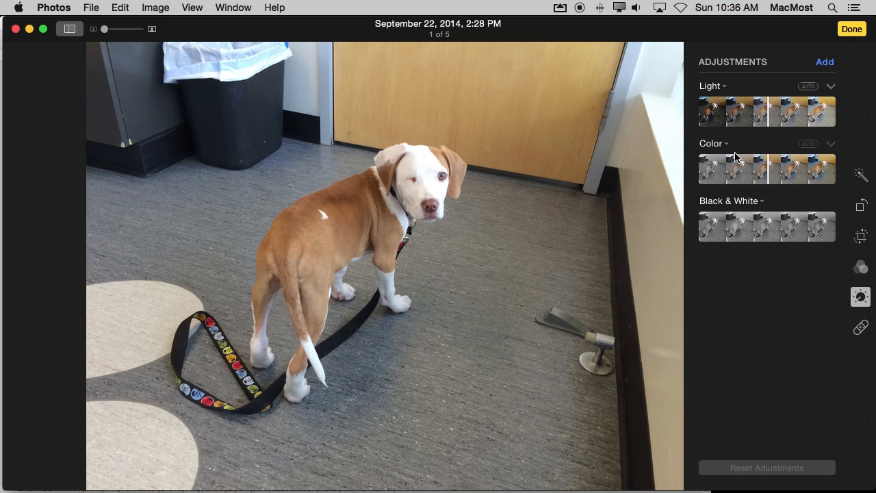
pyautogui.click(830, 146)
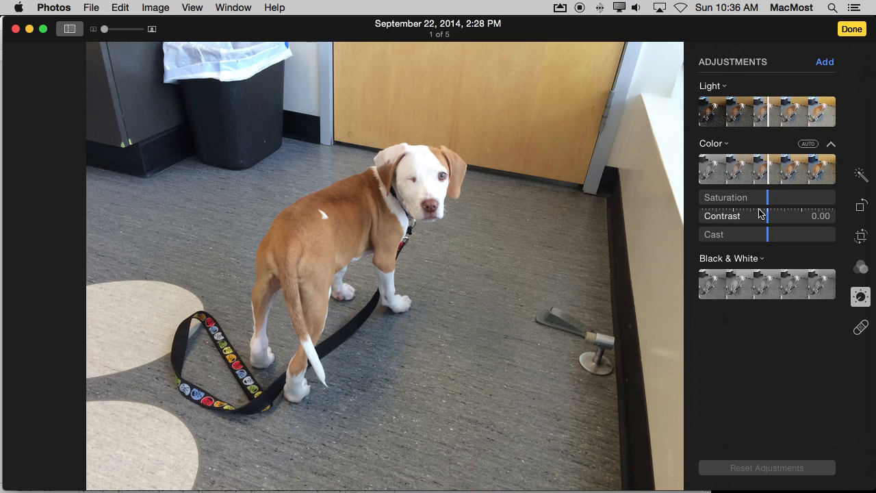
# - Enlarge the Retouch brush and paint over the metal door stop on the floor to remove it from the photo
pyautogui.click(862, 330)
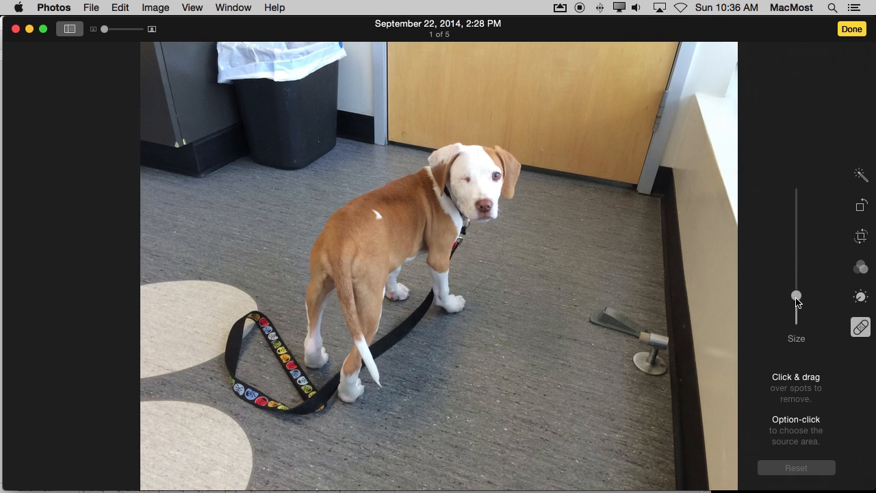
pyautogui.moveTo(797, 295); pyautogui.dragTo(797, 252)
pyautogui.moveTo(581, 339)
pyautogui.mouseDown()
pyautogui.moveTo(597, 319)
pyautogui.moveTo(618, 324)
pyautogui.moveTo(612, 319)
pyautogui.mouseUp()
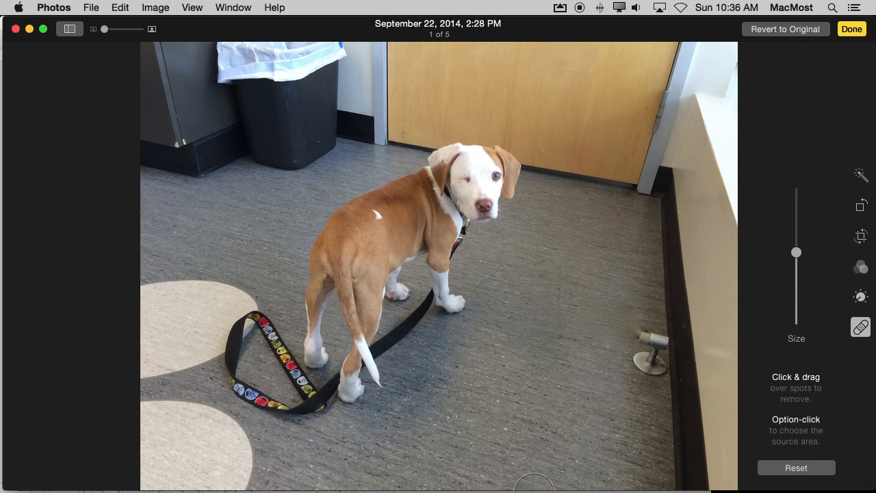
pyautogui.moveTo(532, 488)
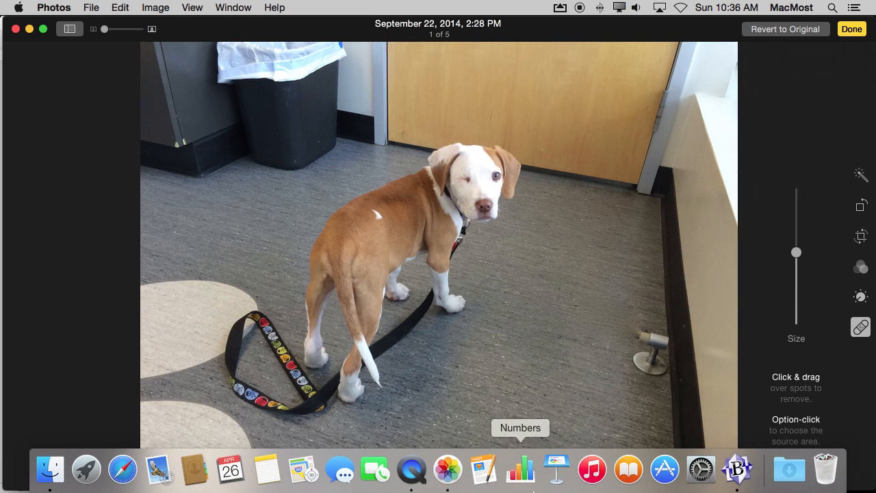
pyautogui.moveTo(641, 323)
pyautogui.mouseDown()
pyautogui.moveTo(644, 380)
pyautogui.moveTo(658, 359)
pyautogui.moveTo(654, 327)
pyautogui.mouseUp()
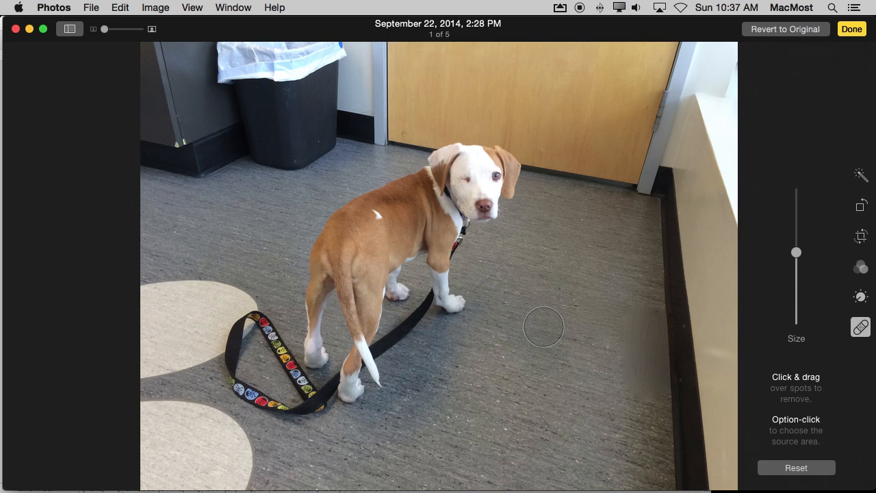
# - Sample clean floor beside the dog as the retouch source and paint over the smudged area where the door stop was
pyautogui.keyDown('alt'); pyautogui.click(547, 283); pyautogui.keyUp('alt')
pyautogui.moveTo(631, 306); pyautogui.dragTo(633, 392)
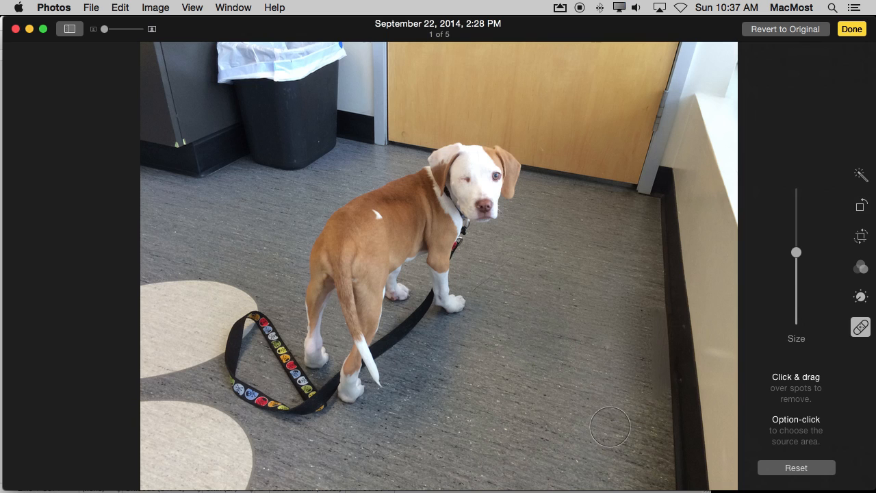
pyautogui.moveTo(646, 309); pyautogui.dragTo(649, 399)
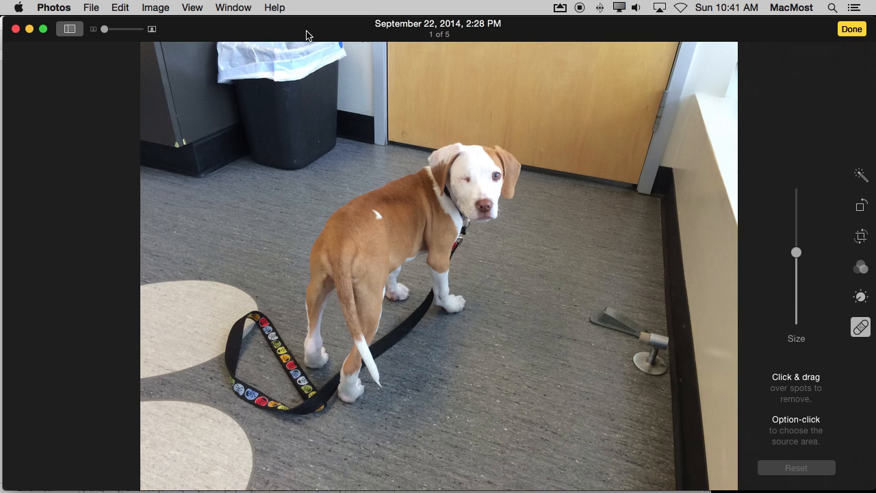
# - Turn on Always Show Red-eye Control and enlarge the red-eye correction size
pyautogui.click(189, 8)
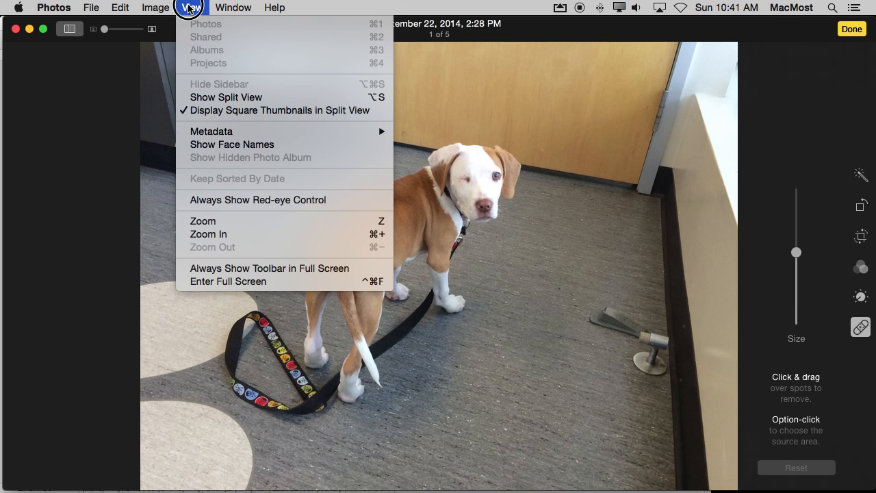
pyautogui.click(233, 200)
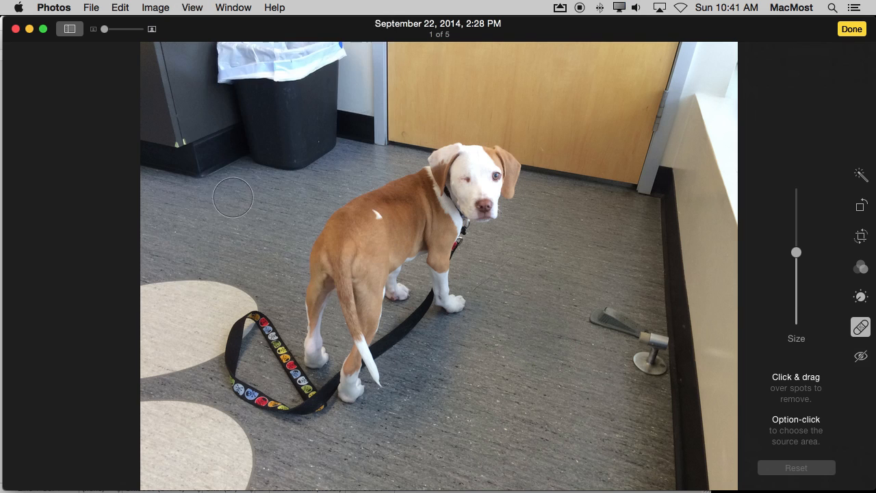
pyautogui.click(861, 357)
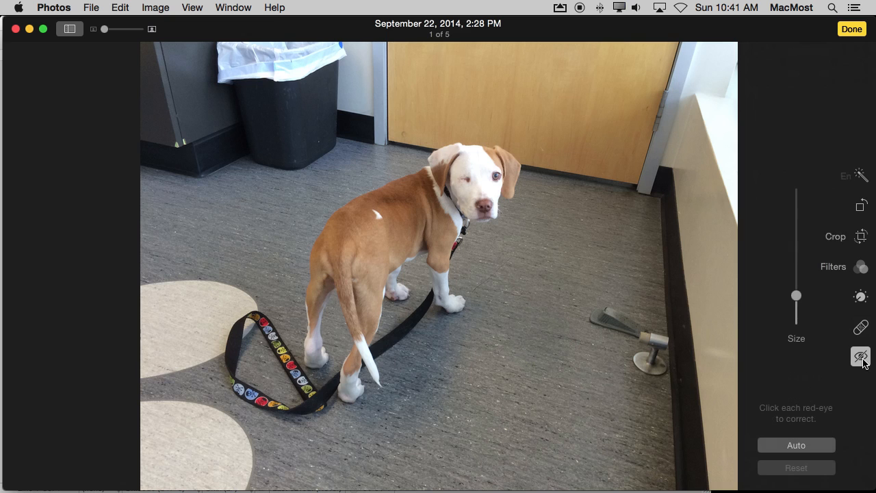
pyautogui.moveTo(800, 300); pyautogui.dragTo(796, 266)
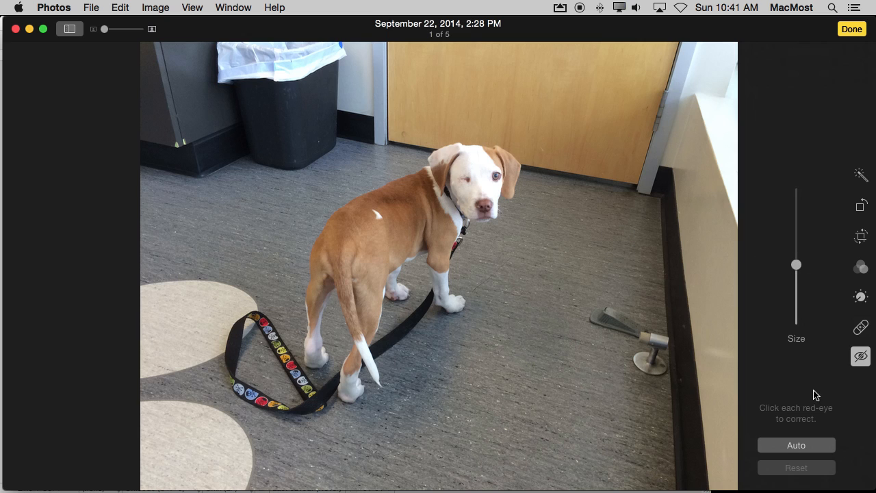
pyautogui.moveTo(798, 268); pyautogui.dragTo(798, 279)
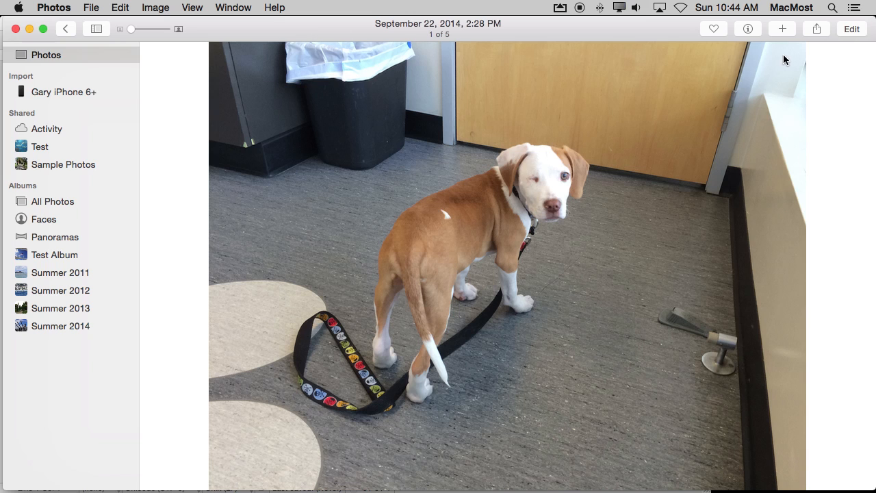
# - Examine the dog photo's sharing destinations and its export options, including Export Unmodified Original, without sharing or exporting it
pyautogui.click(816, 28)
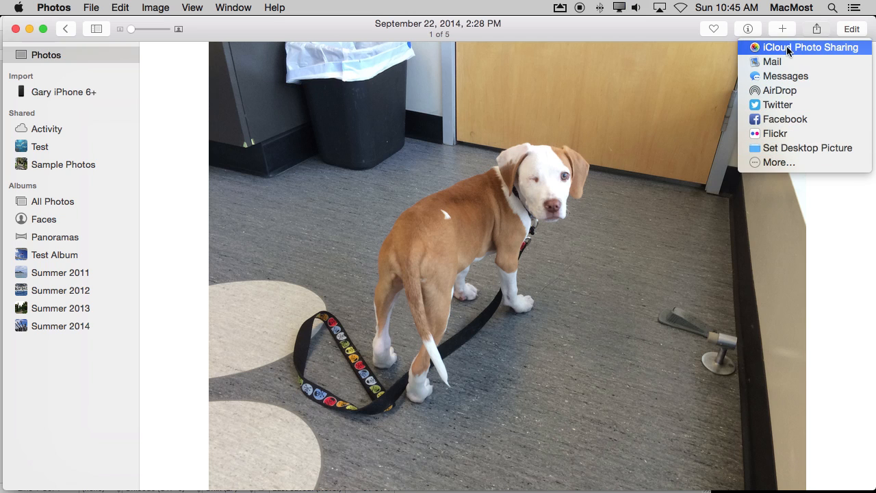
pyautogui.click(674, 38)
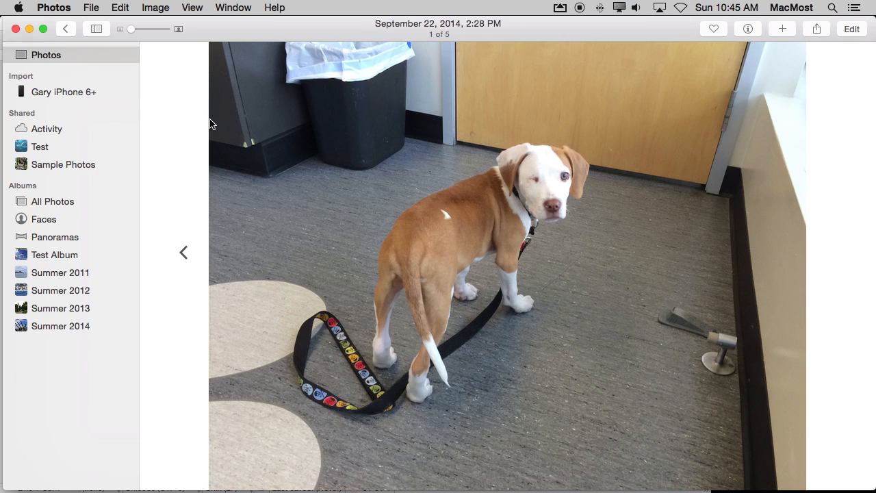
pyautogui.click(91, 7)
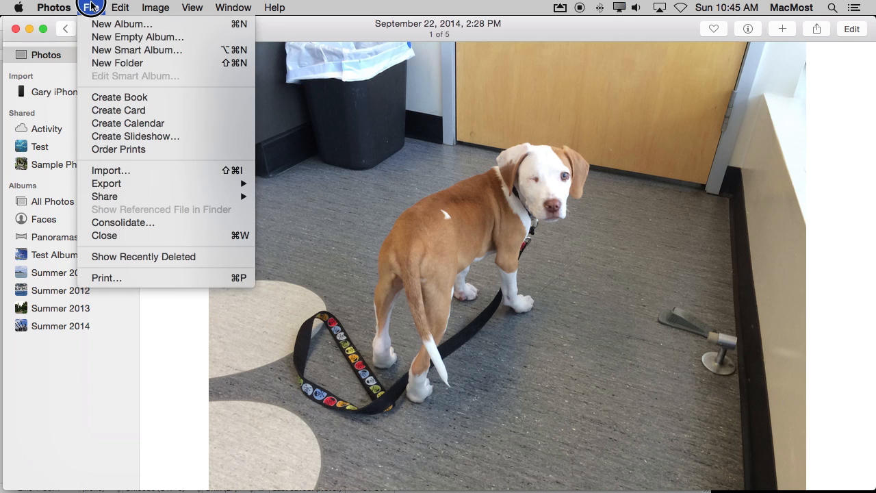
pyautogui.moveTo(121, 185)
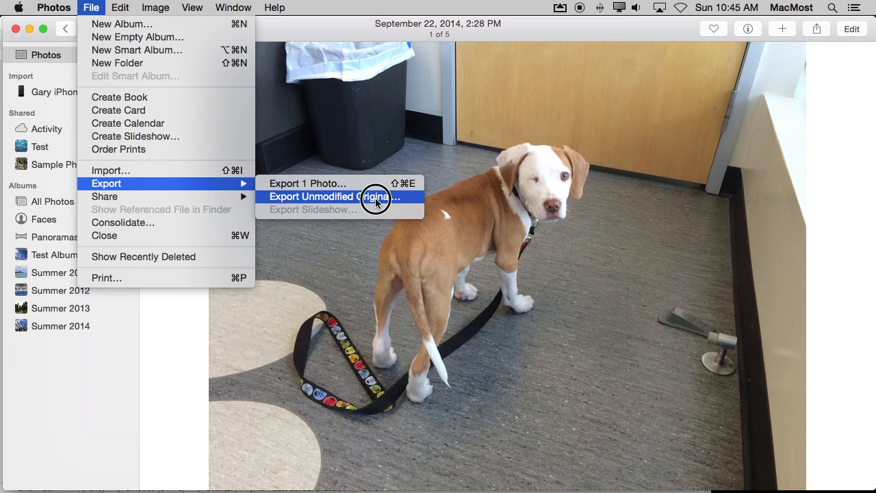
pyautogui.moveTo(376, 201); pyautogui.dragTo(376, 146)
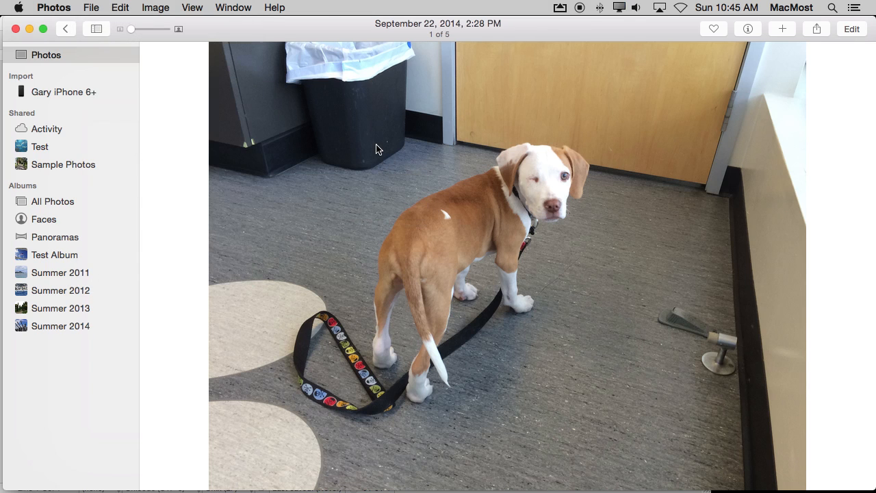